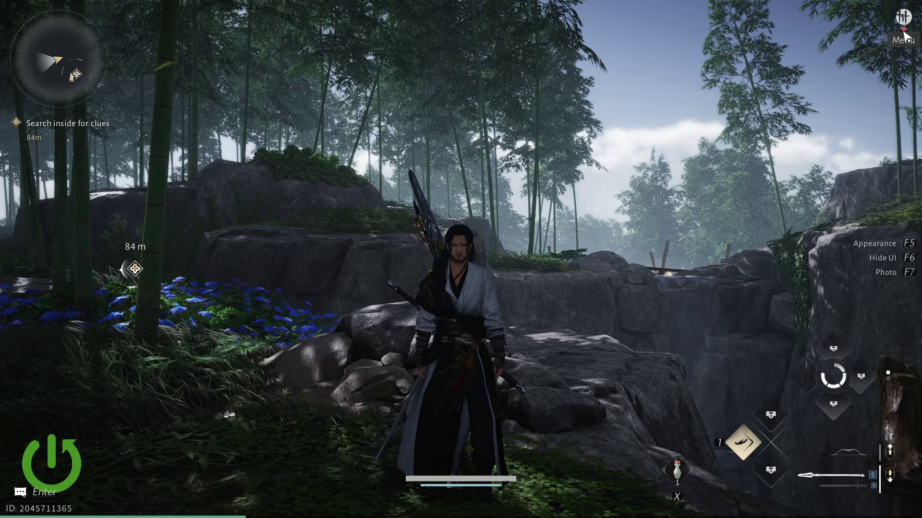
# Open Settings from the game menu and go to the Display tab.
pyautogui.click(906, 30)
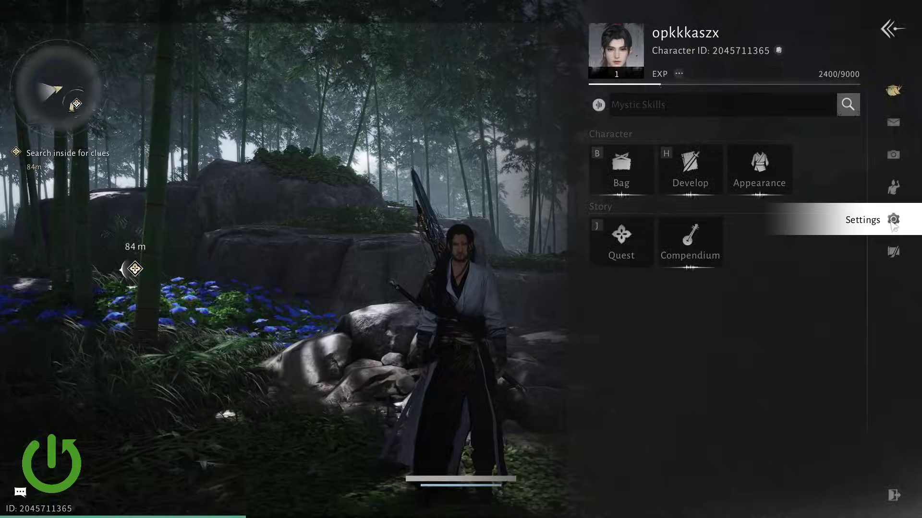
pyautogui.click(893, 220)
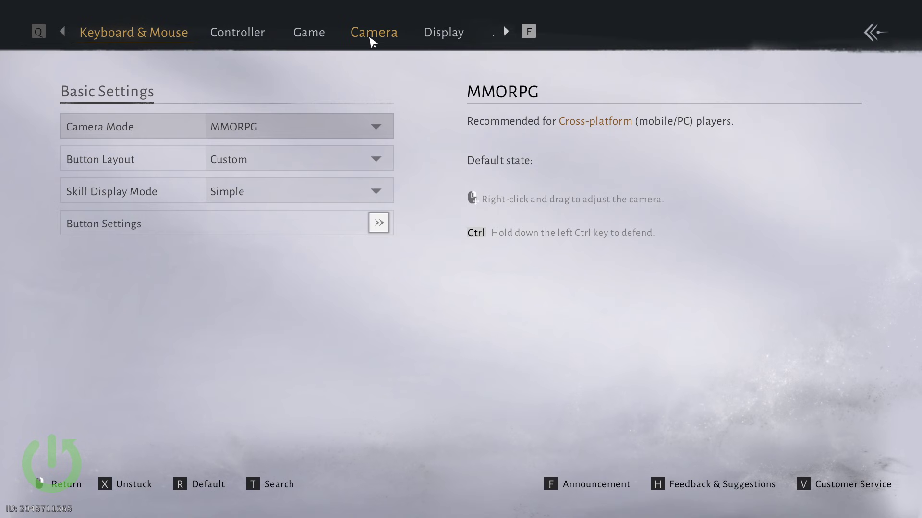
pyautogui.click(455, 37)
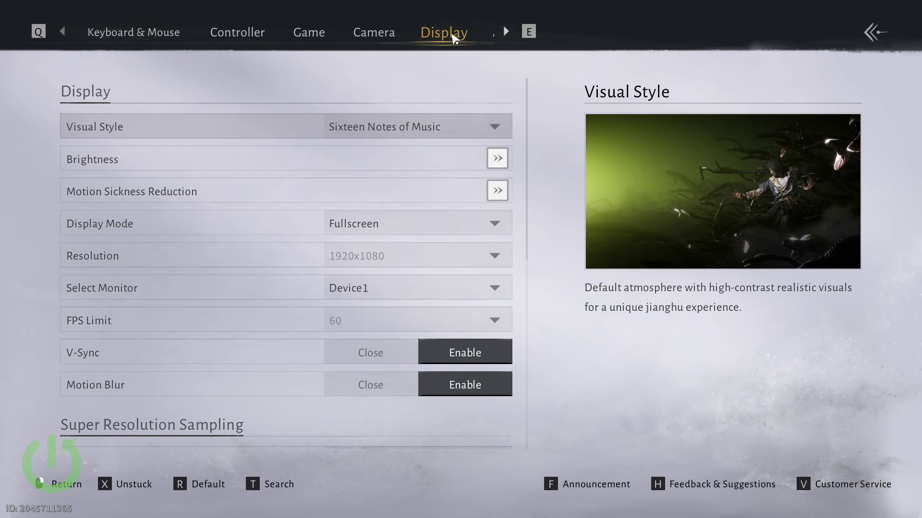
pyautogui.scroll(-4, 160, 120)
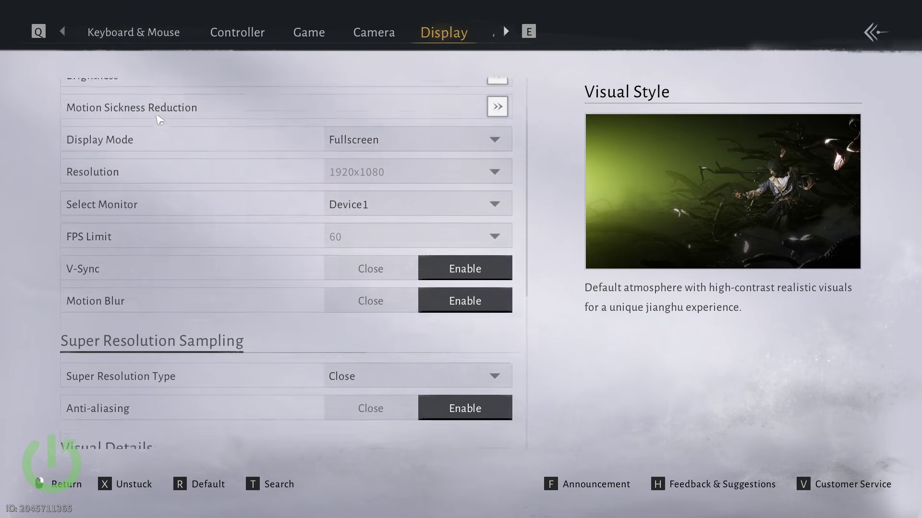
pyautogui.scroll(-4, 108, 130)
pyautogui.scroll(-3, 53, 141)
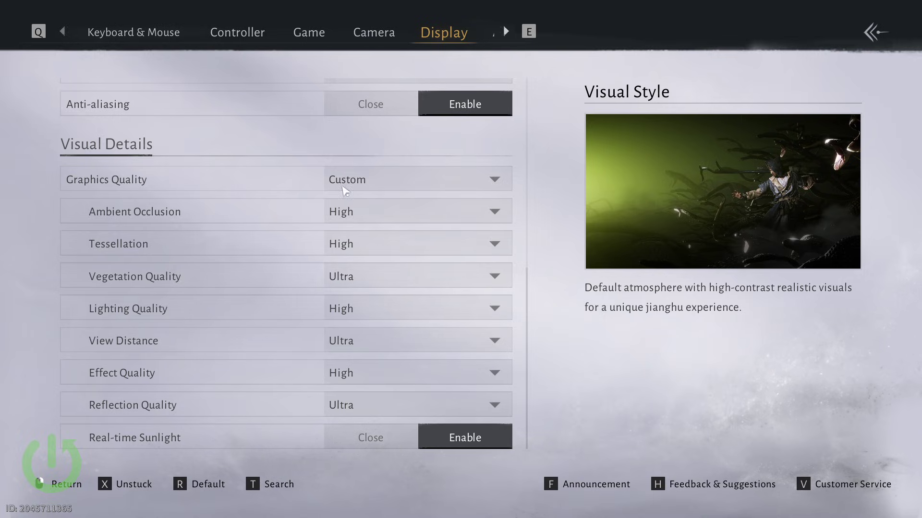
# Cycle the Graphics Quality preset through Performance, Balanced, Quality and Ultra.
pyautogui.click(343, 183)
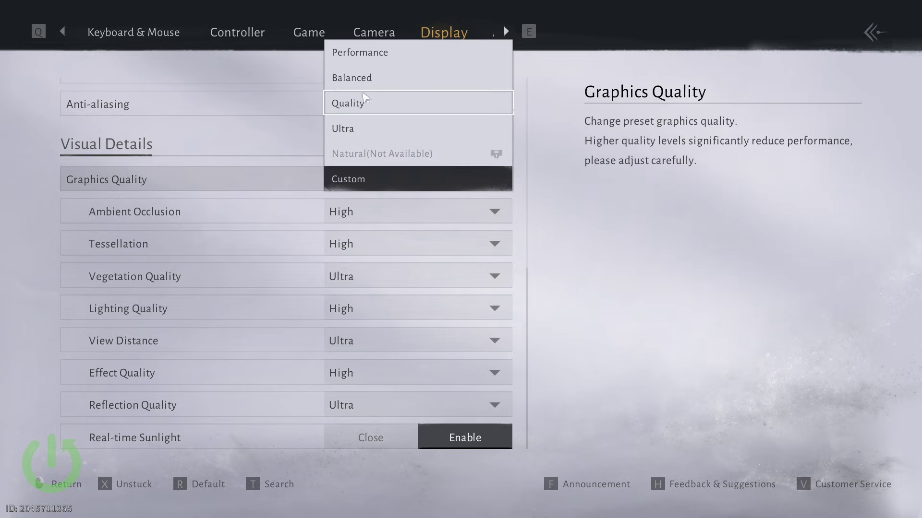
pyautogui.click(360, 53)
pyautogui.click(367, 181)
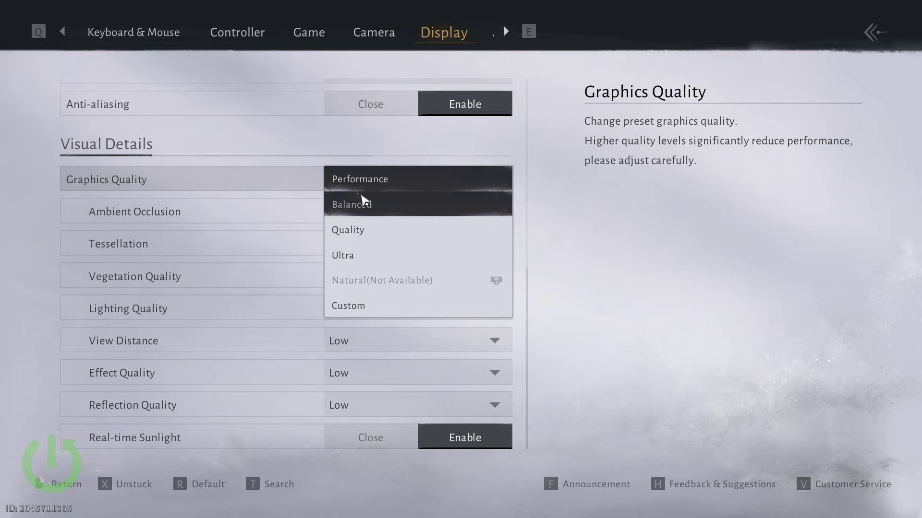
pyautogui.click(363, 204)
pyautogui.click(371, 180)
pyautogui.click(360, 230)
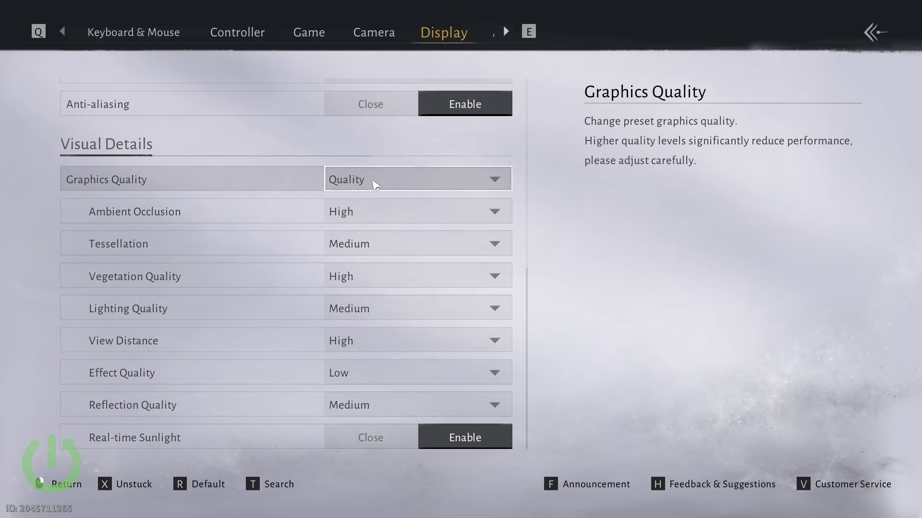
pyautogui.click(374, 185)
pyautogui.click(375, 209)
# Switch Graphics Quality to Custom, then settle on the Performance preset.
pyautogui.click(375, 180)
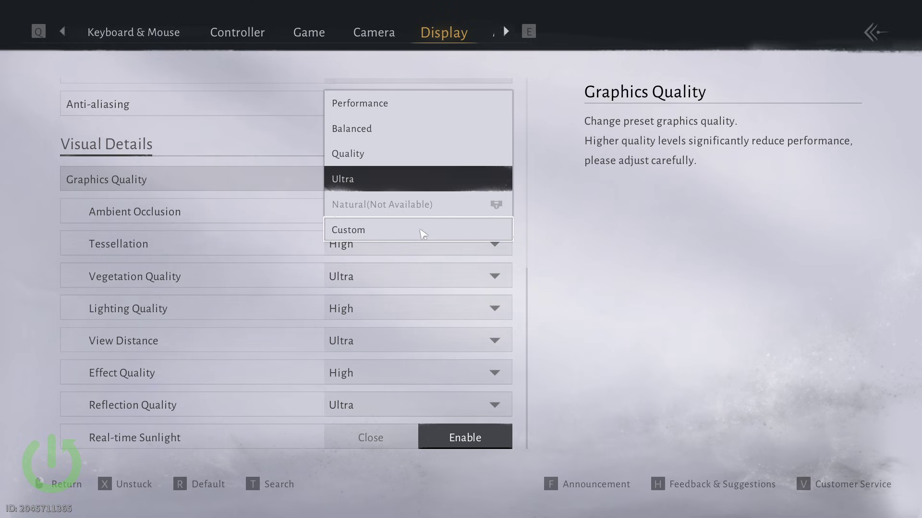
pyautogui.click(394, 237)
pyautogui.click(381, 179)
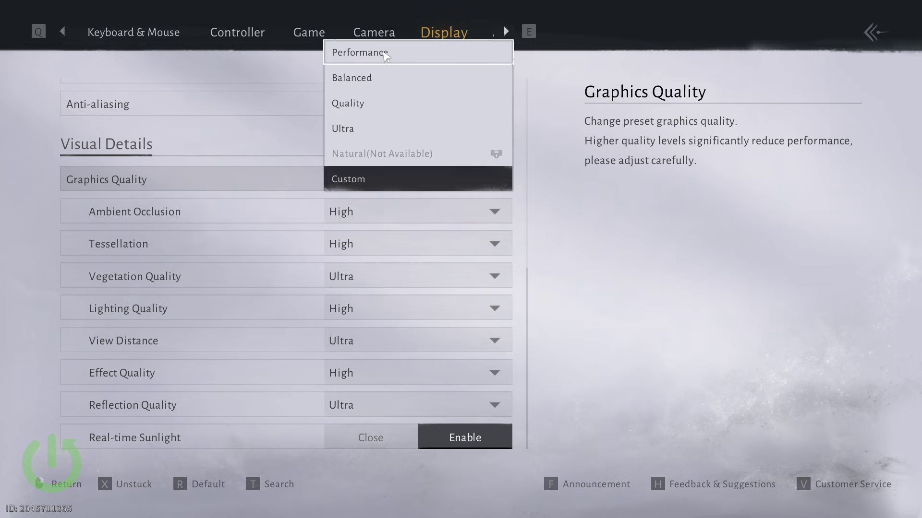
pyautogui.click(386, 56)
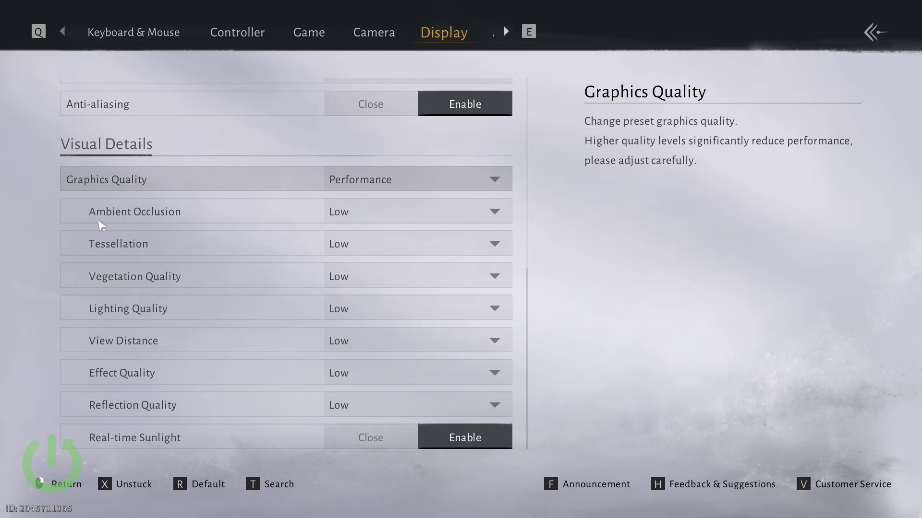
# Set Ambient Occlusion and Tessellation to High.
pyautogui.click(453, 211)
pyautogui.click(360, 242)
pyautogui.click(382, 244)
pyautogui.click(364, 313)
pyautogui.click(383, 244)
pyautogui.click(353, 293)
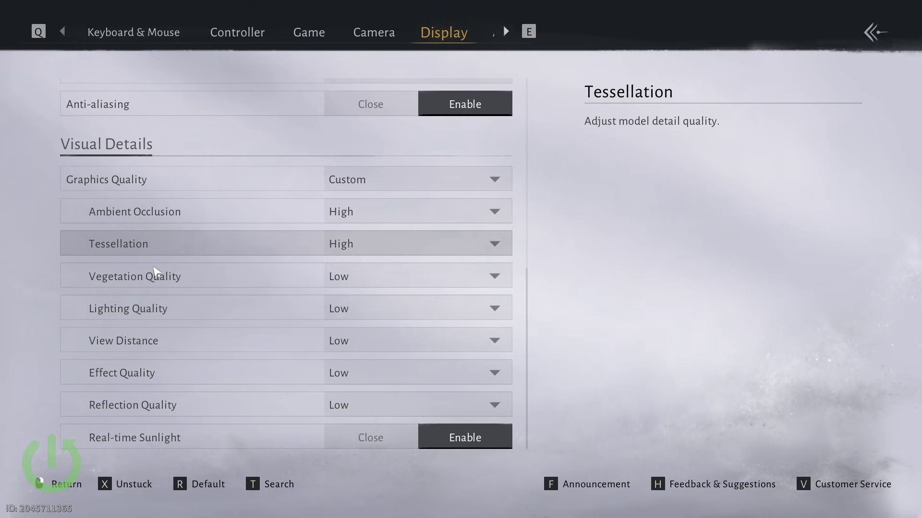
# Set Vegetation Quality to Ultra, Lighting Quality to High, and View Distance to Ultra.
pyautogui.click(392, 277)
pyautogui.click(369, 351)
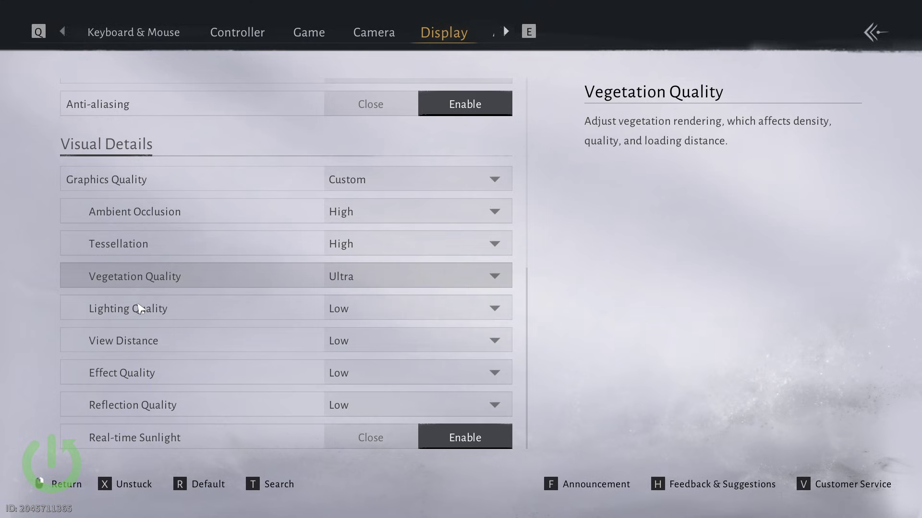
pyautogui.click(404, 309)
pyautogui.click(360, 357)
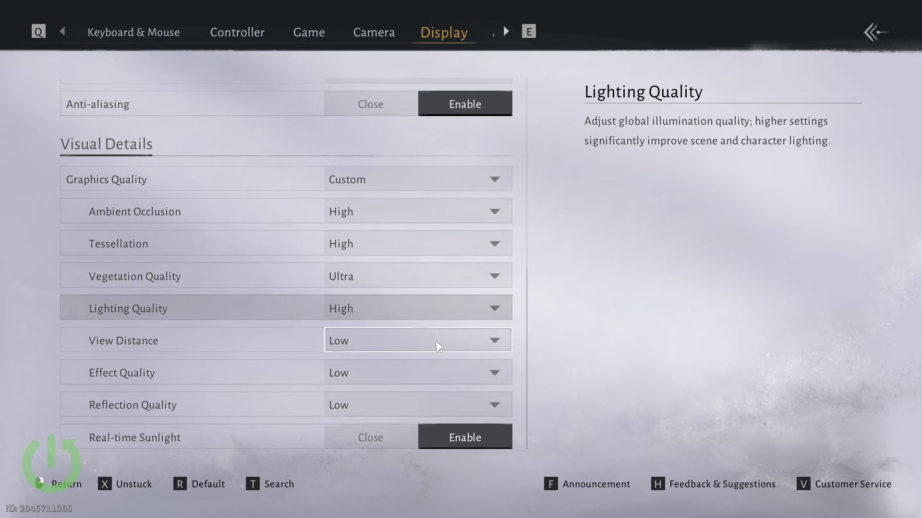
pyautogui.click(438, 348)
pyautogui.click(352, 416)
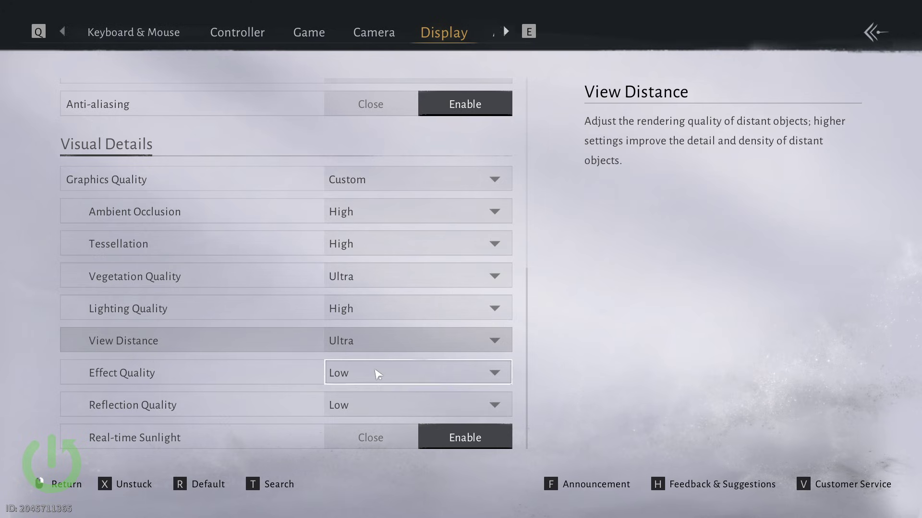
# Set Effect Quality to High and Reflection Quality to Ultra.
pyautogui.click(377, 373)
pyautogui.click(360, 398)
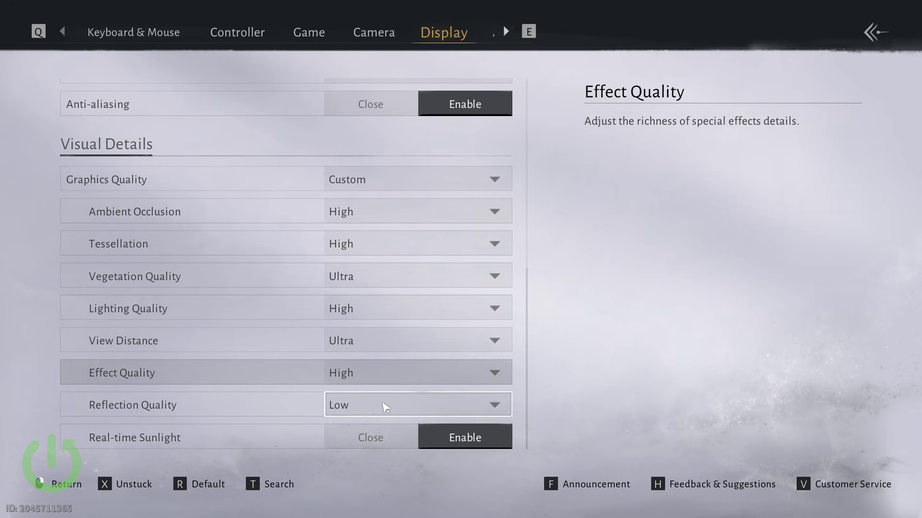
pyautogui.click(384, 408)
pyautogui.click(353, 455)
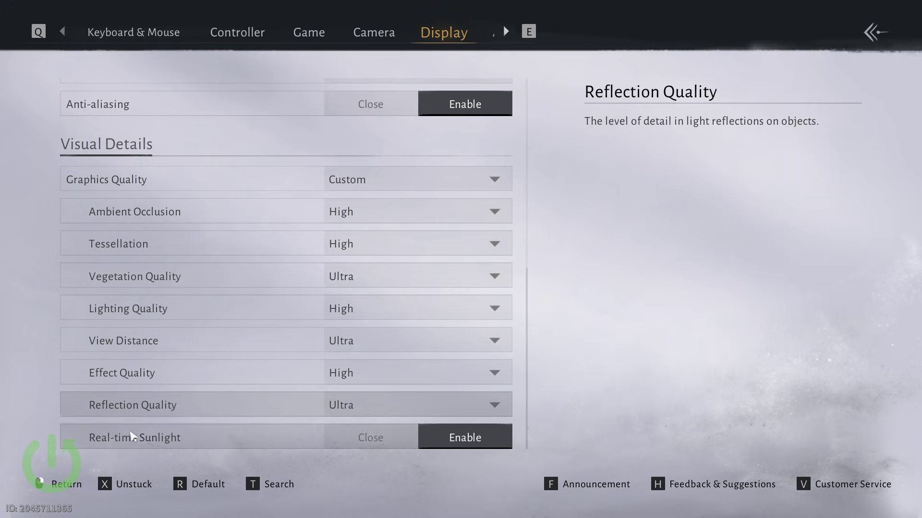
# Toggle Real-time Sunlight off and on twice, leaving it enabled.
pyautogui.click(360, 439)
pyautogui.click(471, 437)
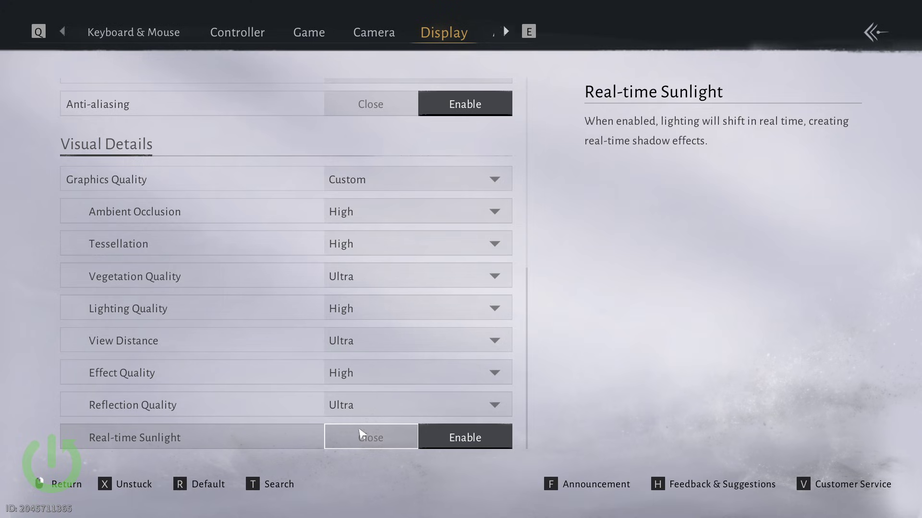
pyautogui.click(360, 435)
pyautogui.click(439, 438)
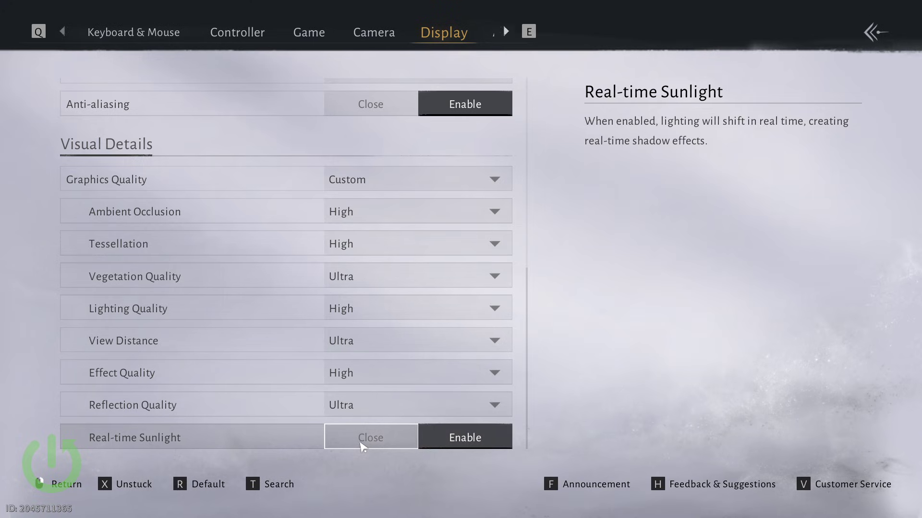